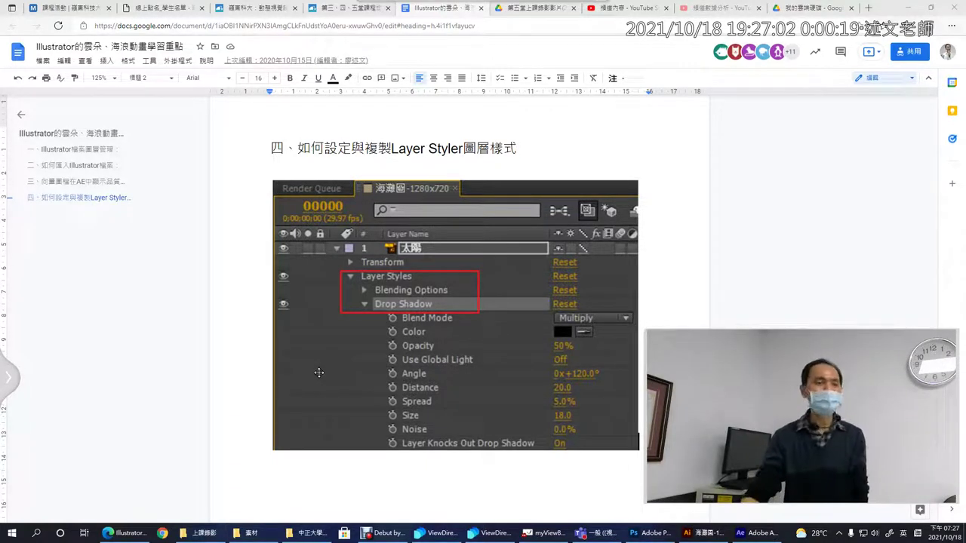
Step: Switch to After Effects and add a Drop Shadow layer style to the selected cloud layer 雲5
{"action": "left_click", "coordinate": [755, 532]}
{"action": "left_click_drag", "start_coordinate": [579, 167], "coordinate": [604, 143]}
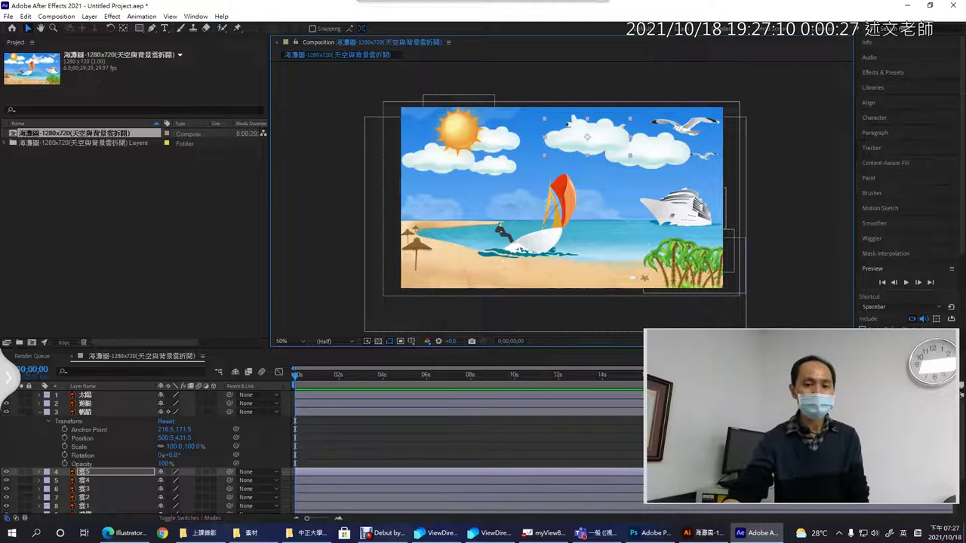
{"action": "key", "text": "period"}
{"action": "left_click_drag", "start_coordinate": [604, 153], "coordinate": [521, 230]}
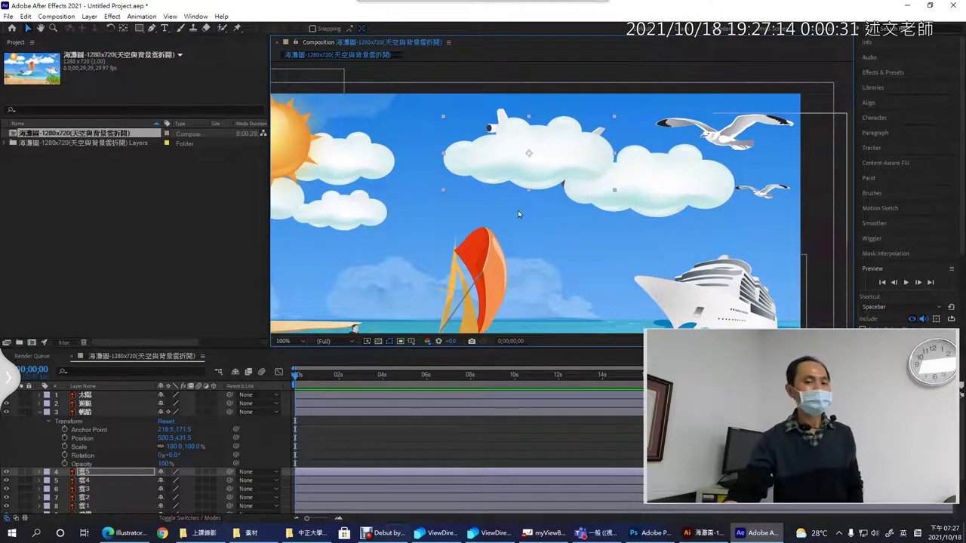
{"action": "left_click", "coordinate": [88, 16]}
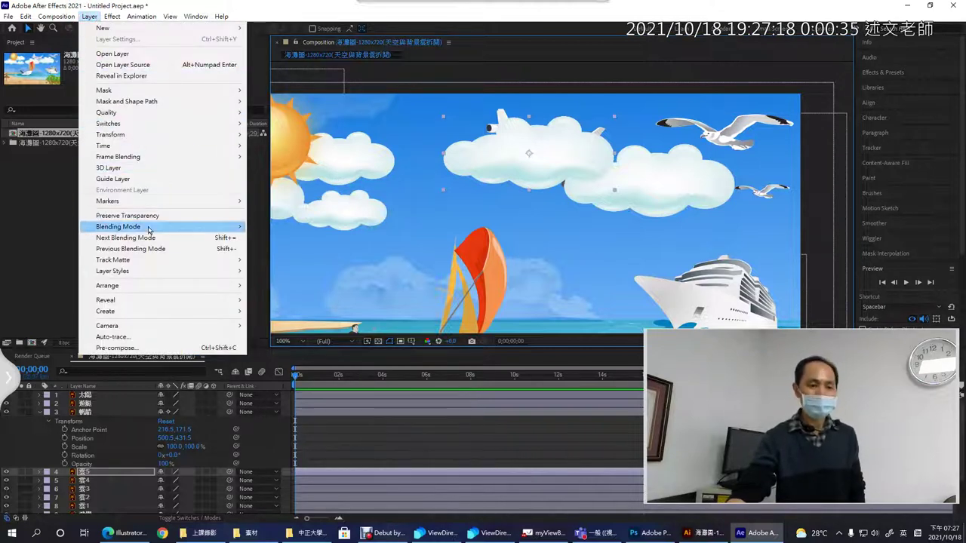
{"action": "left_click", "coordinate": [143, 274]}
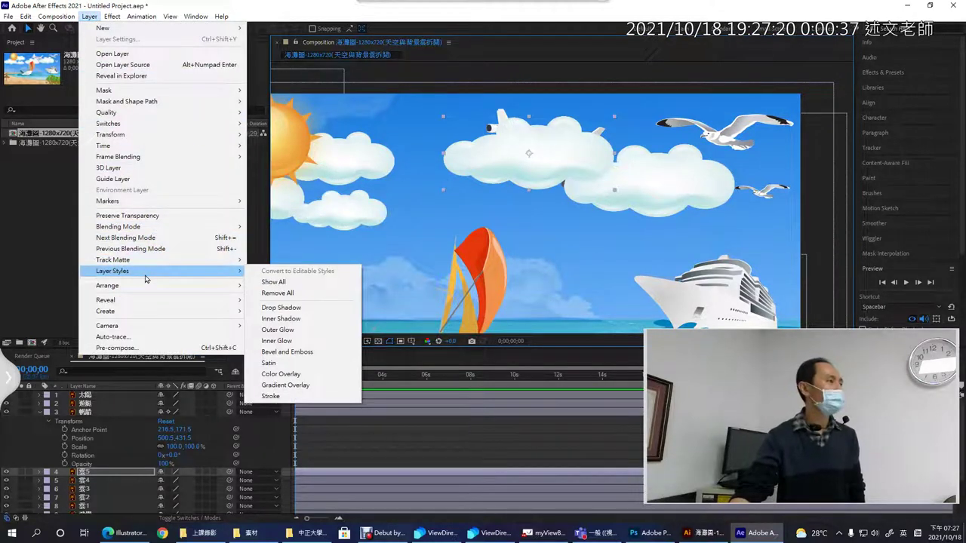
{"action": "left_click", "coordinate": [320, 310]}
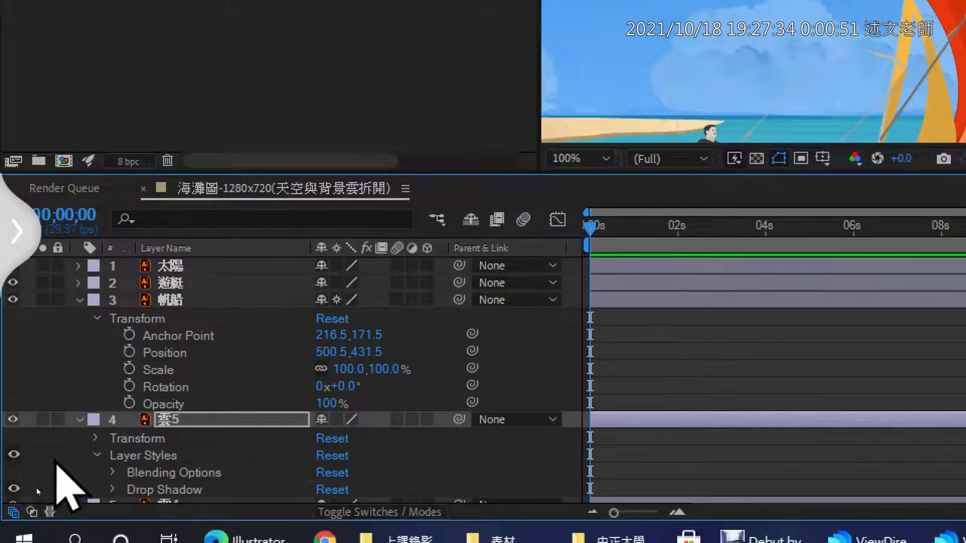
Step: Set the 雲5 layer's Drop Shadow size to 20 and distance to 28
{"action": "left_click", "coordinate": [149, 322]}
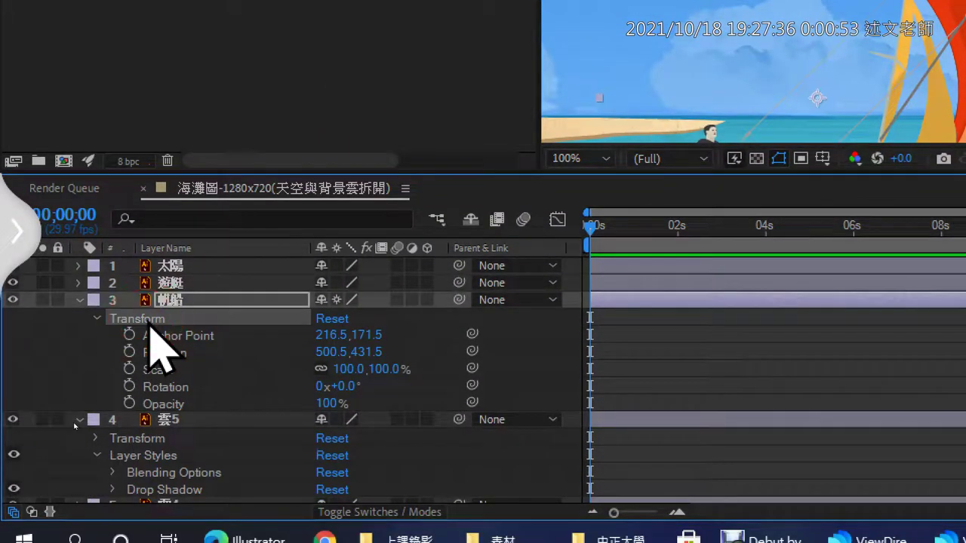
{"action": "left_click", "coordinate": [138, 440]}
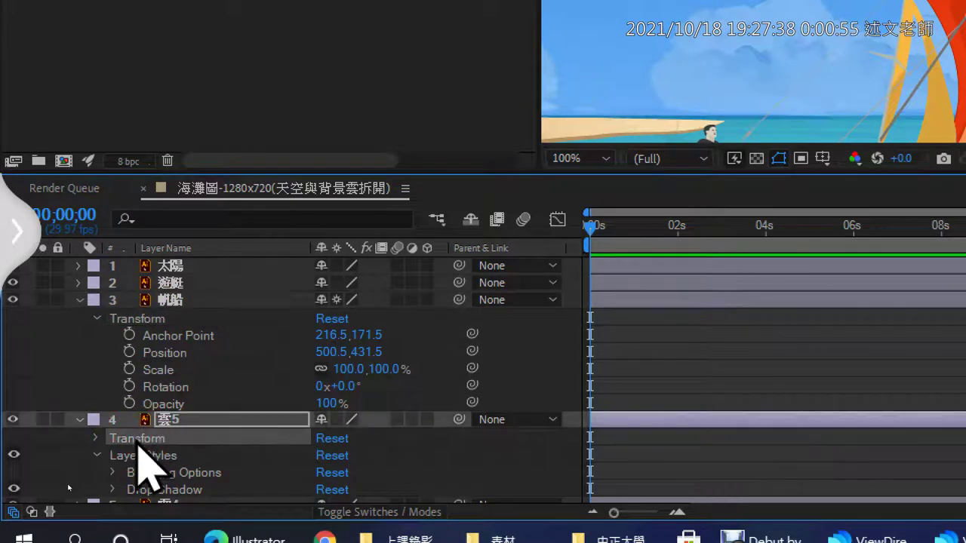
{"action": "scroll", "coordinate": [137, 463], "scroll_direction": "down", "scroll_amount": 3}
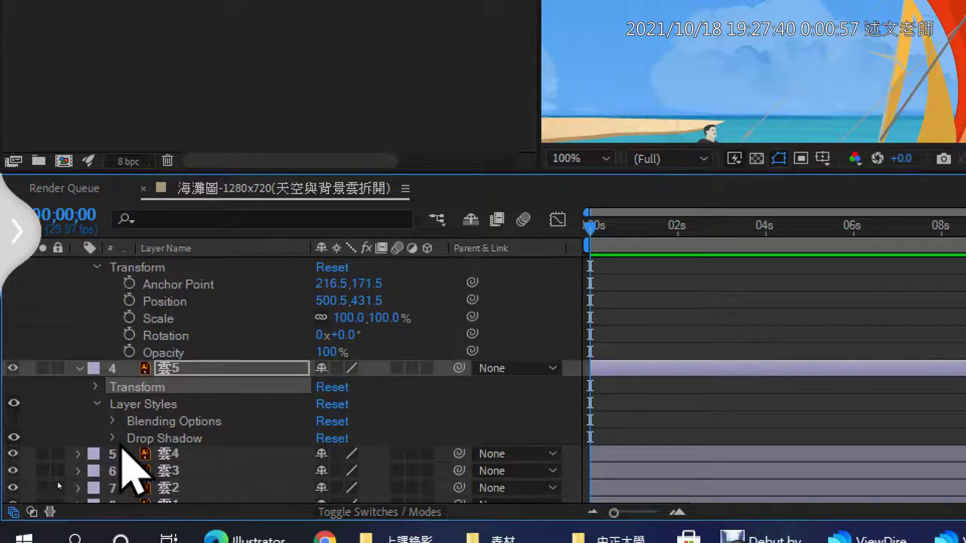
{"action": "left_click", "coordinate": [114, 439]}
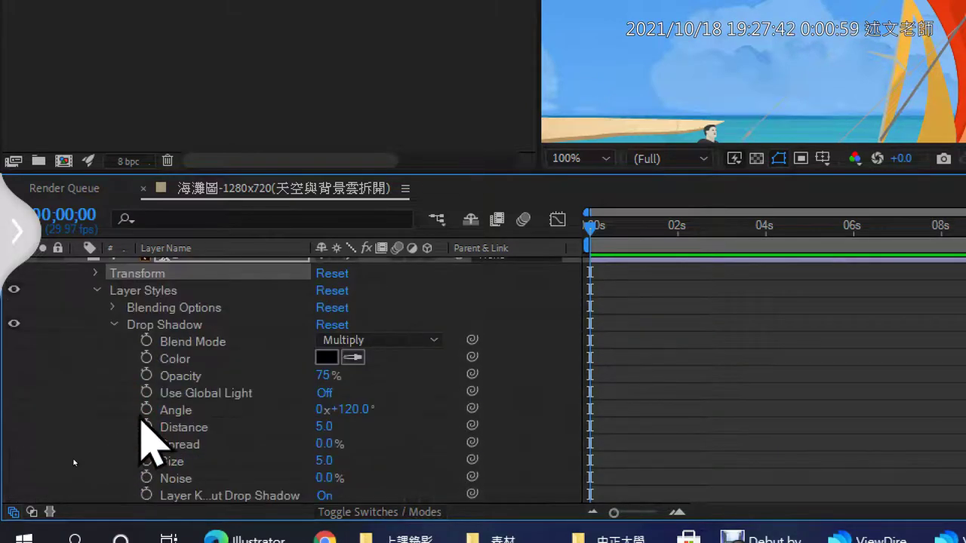
{"action": "left_click", "coordinate": [167, 326]}
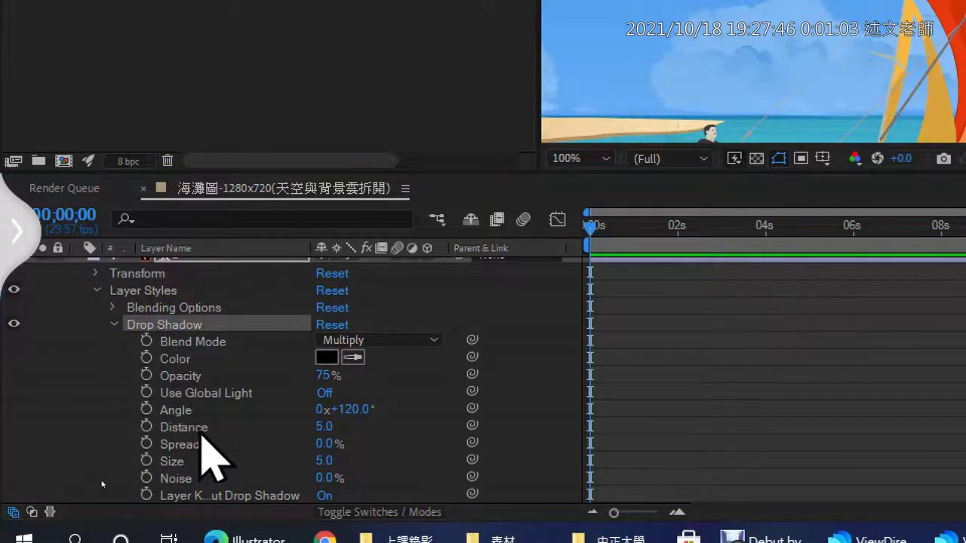
{"action": "mouse_move", "coordinate": [156, 474]}
{"action": "left_mouse_down"}
{"action": "mouse_move", "coordinate": [199, 449]}
{"action": "mouse_move", "coordinate": [173, 474]}
{"action": "left_mouse_up"}
{"action": "left_click_drag", "start_coordinate": [296, 466], "coordinate": [343, 467]}
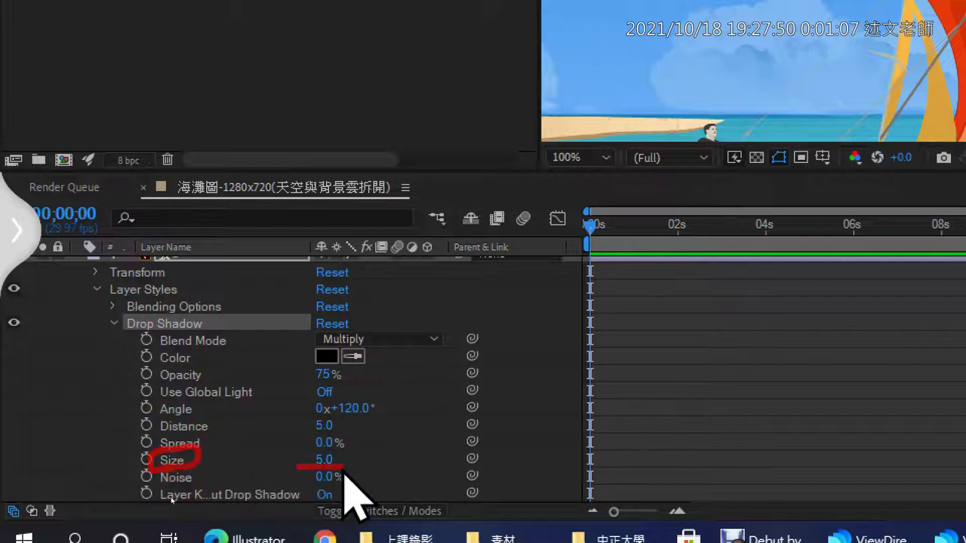
{"action": "left_click_drag", "start_coordinate": [159, 436], "coordinate": [223, 433]}
{"action": "left_click_drag", "start_coordinate": [314, 434], "coordinate": [349, 437]}
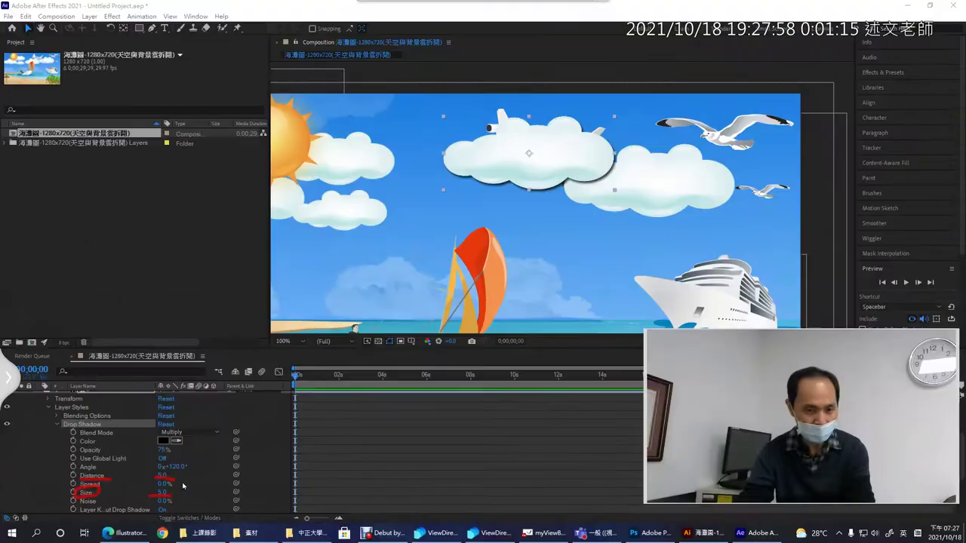
{"action": "key", "text": "Escape"}
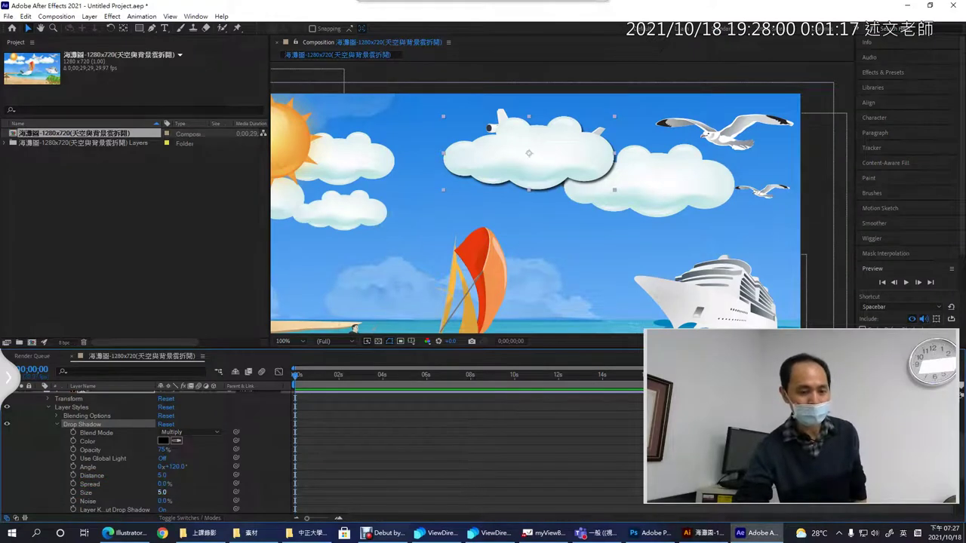
{"action": "left_click_drag", "start_coordinate": [161, 492], "coordinate": [175, 475]}
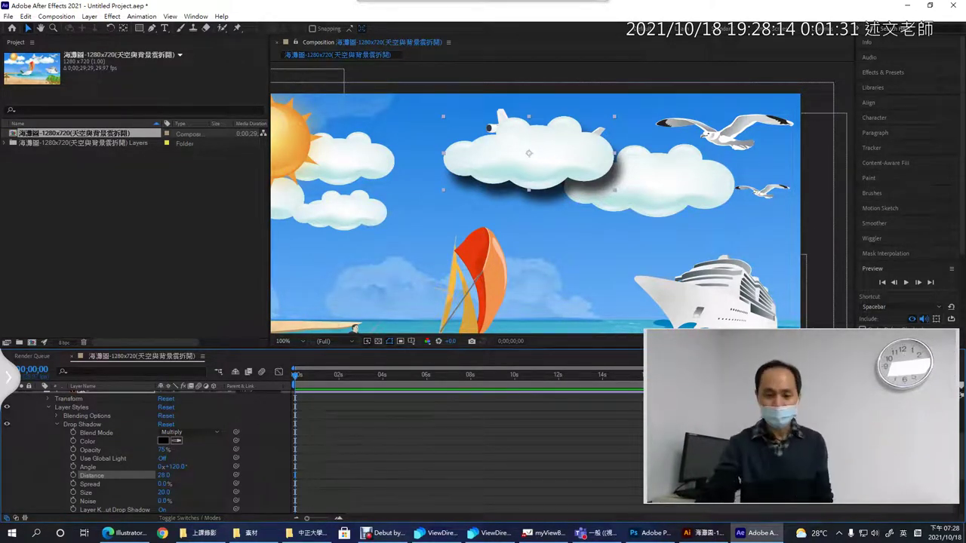
Step: Copy the 雲5 layer's Drop Shadow style and collapse the layer's properties
{"action": "left_click", "coordinate": [59, 427]}
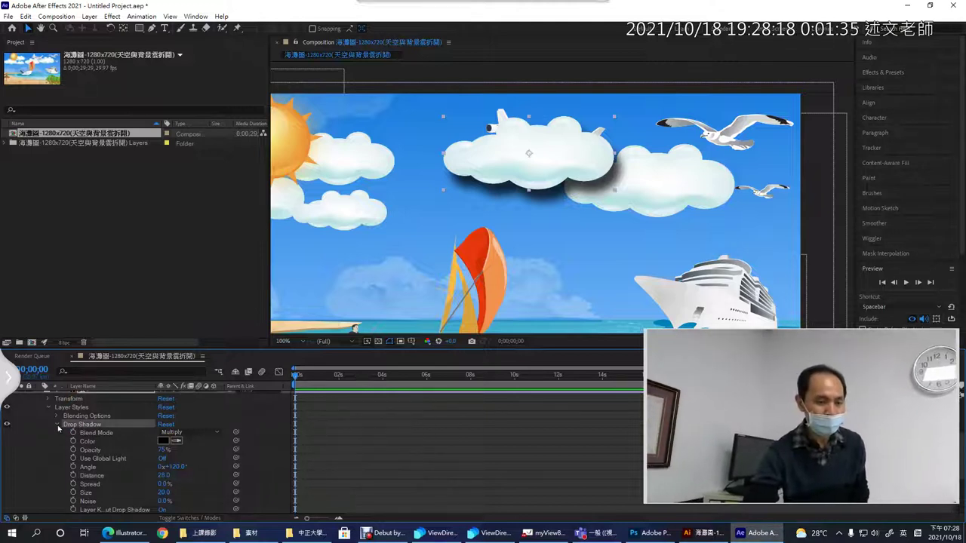
{"action": "left_click", "coordinate": [58, 425]}
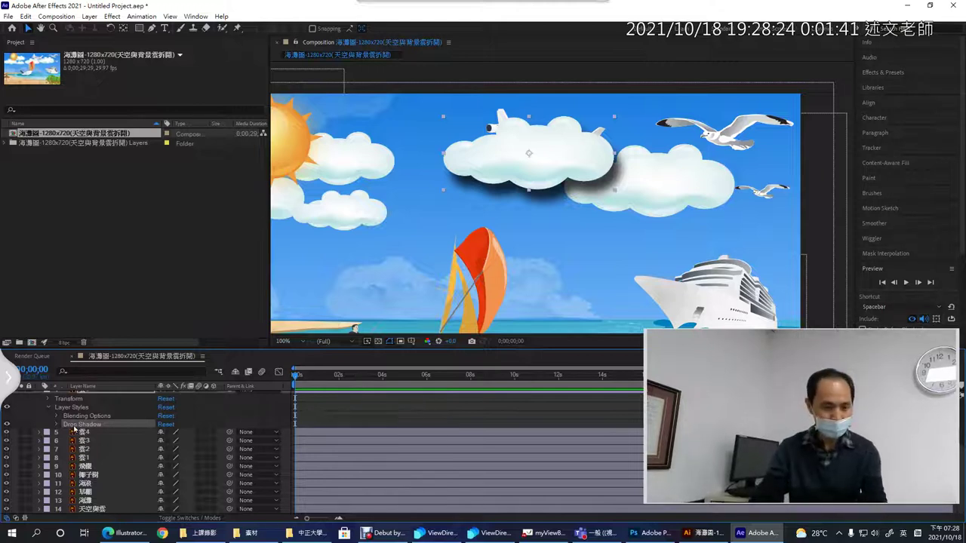
{"action": "scroll", "coordinate": [95, 421], "scroll_direction": "up", "scroll_amount": 3}
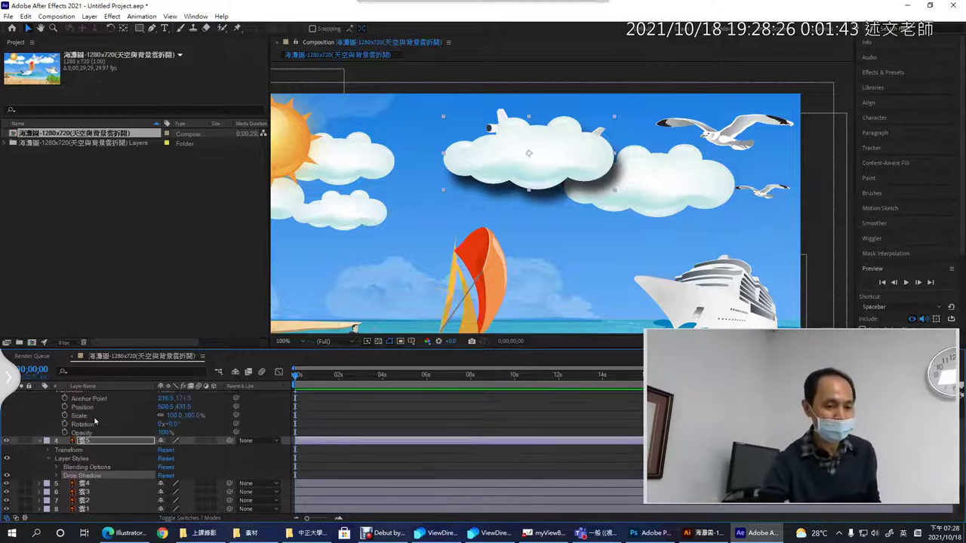
{"action": "left_click", "coordinate": [38, 441]}
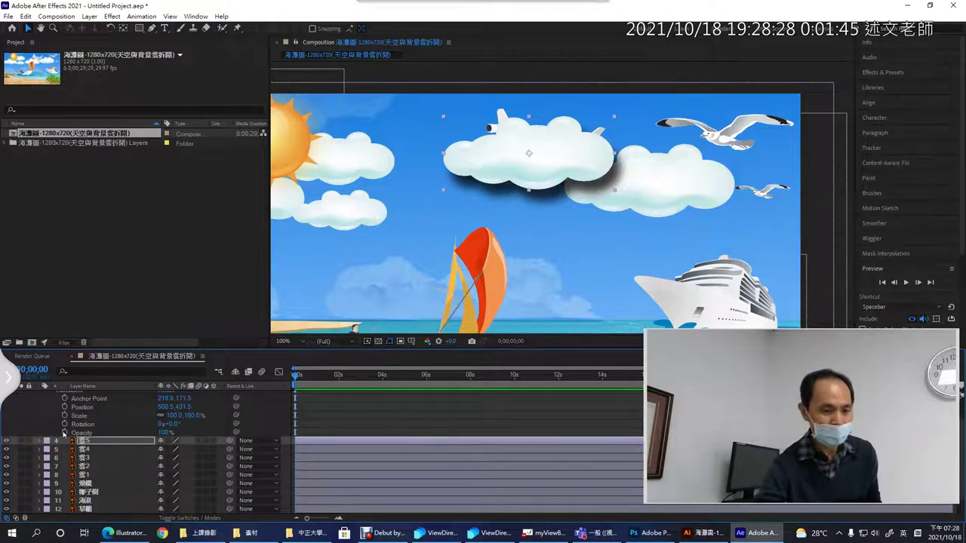
Step: Paste the copied drop shadow onto the sun and the cloud layer 雲1
{"action": "left_click", "coordinate": [617, 172]}
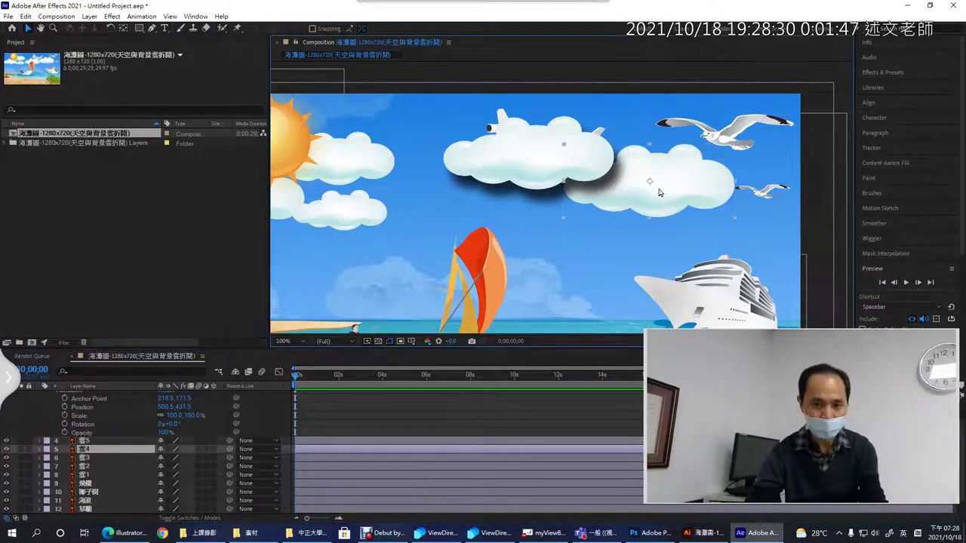
{"action": "left_click", "coordinate": [363, 166]}
{"action": "left_click", "coordinate": [358, 205]}
{"action": "left_click", "coordinate": [290, 148]}
{"action": "left_click", "coordinate": [289, 197]}
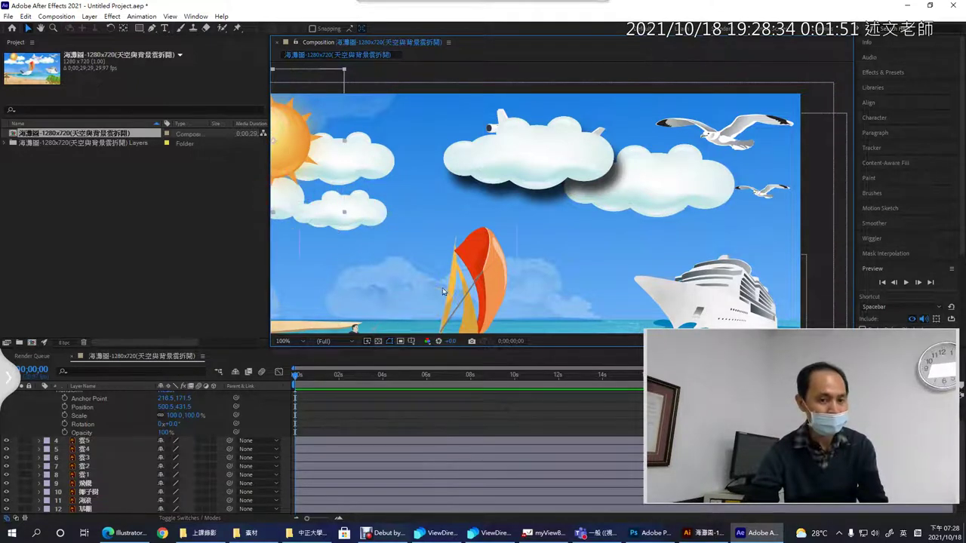
{"action": "left_click_drag", "start_coordinate": [452, 274], "coordinate": [621, 284]}
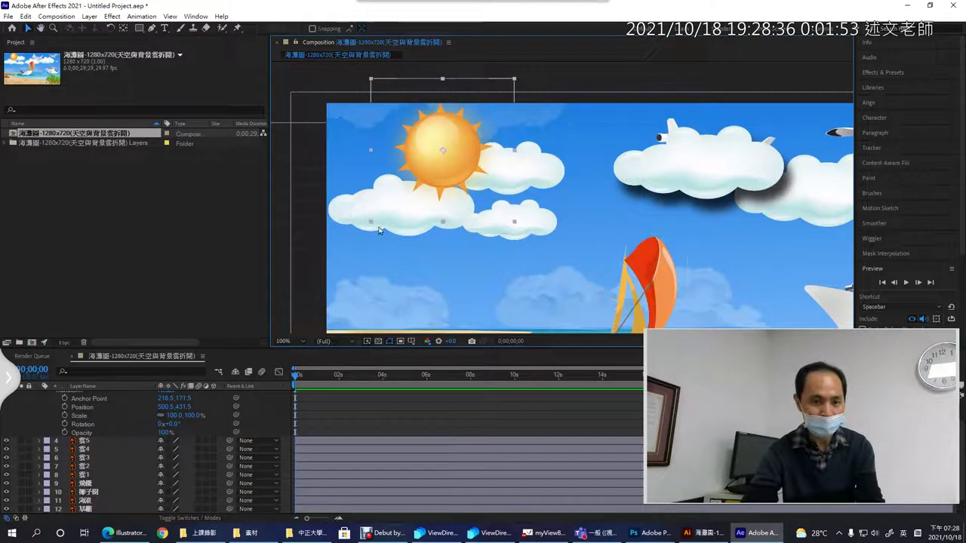
{"action": "left_click", "coordinate": [356, 217]}
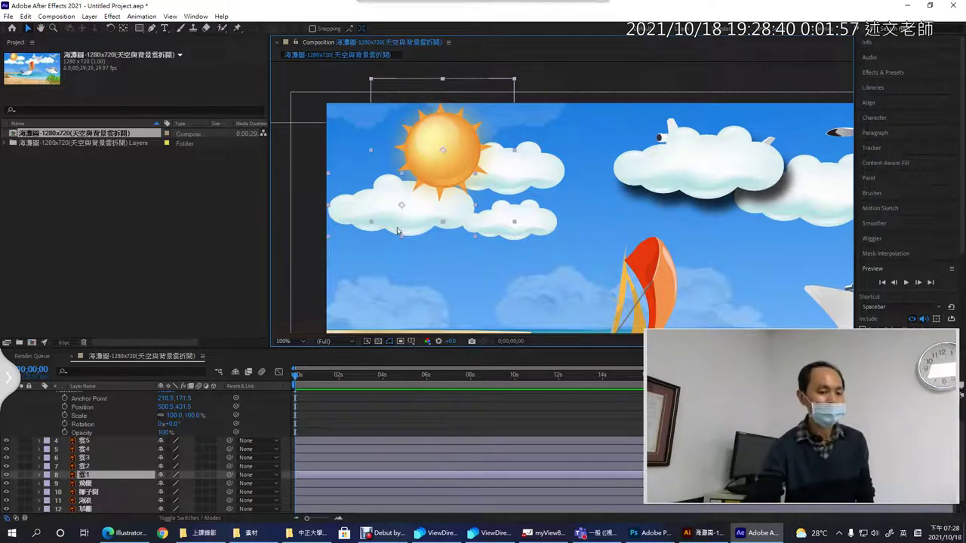
{"action": "key", "text": "ctrl+v"}
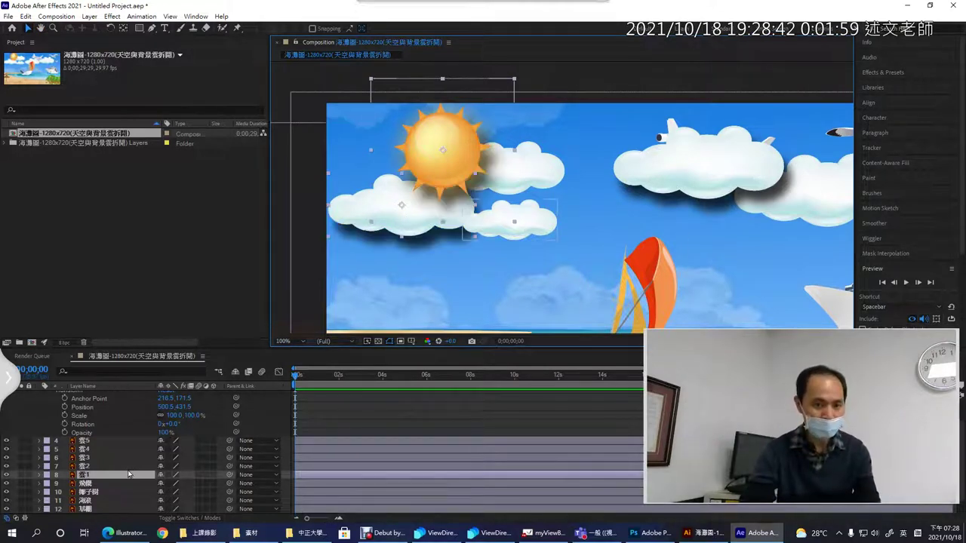
Step: Paste the drop shadow onto the cloud layer 雲4, the cruise ship and the sailboat
{"action": "key", "text": "comma"}
{"action": "key", "text": "comma"}
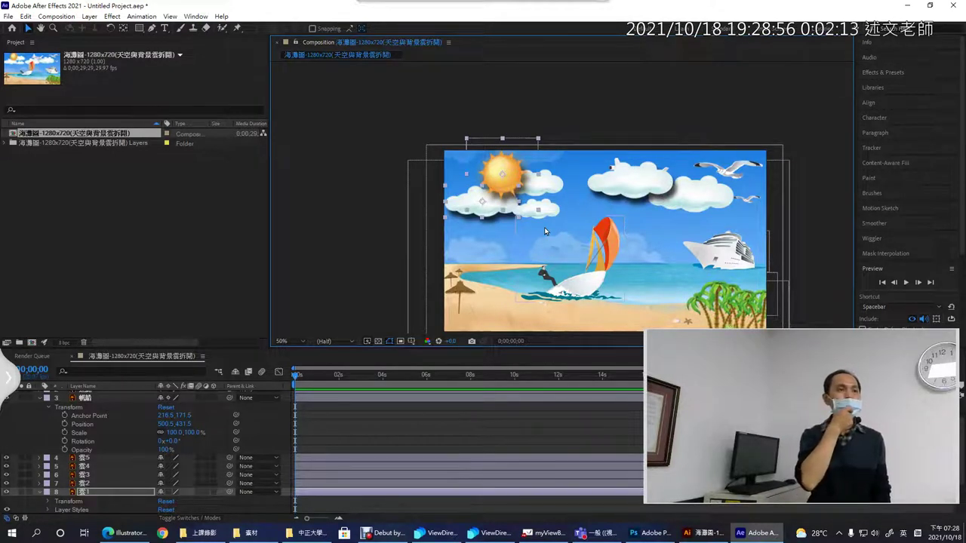
{"action": "left_click", "coordinate": [719, 201]}
{"action": "key", "text": "ctrl+v"}
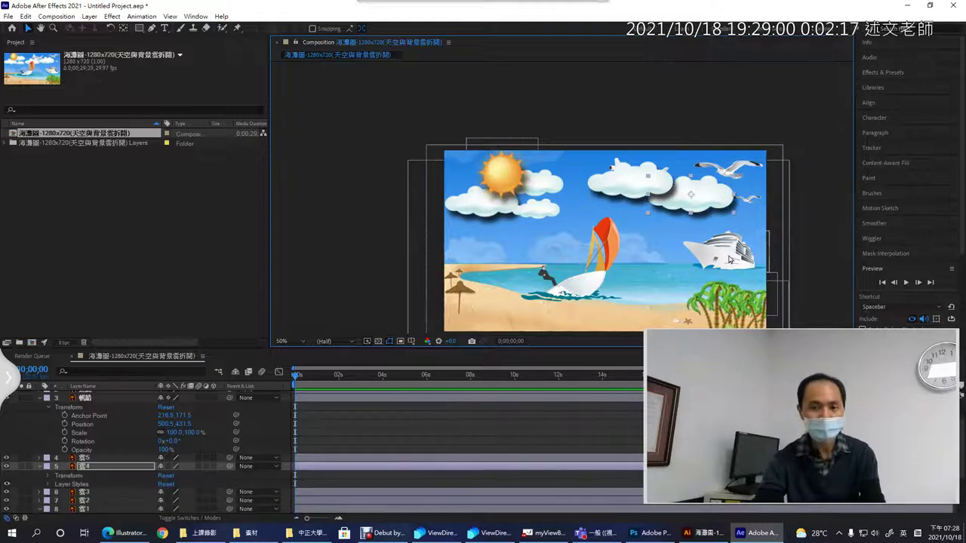
{"action": "left_click", "coordinate": [750, 267]}
{"action": "left_click", "coordinate": [601, 279]}
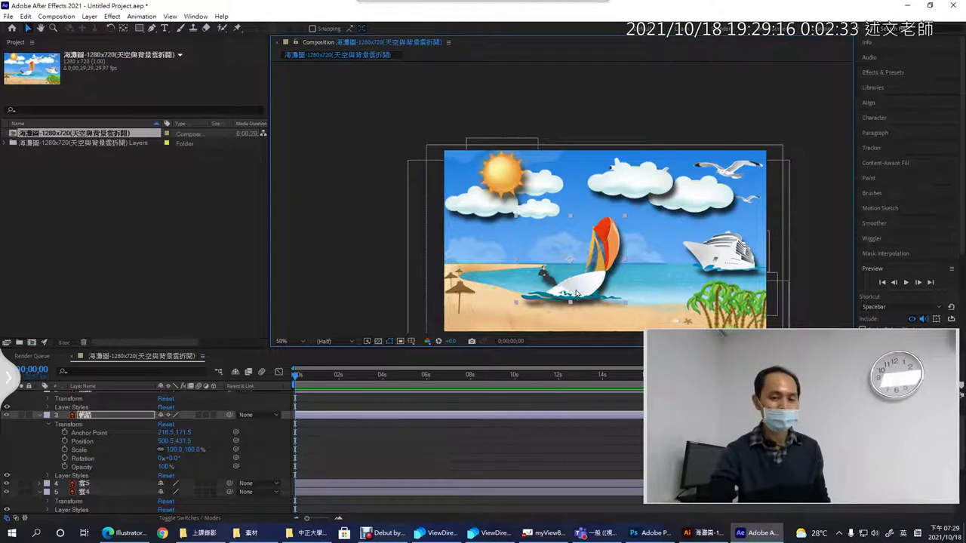
Step: Animate the sailboat's Position from -255.5, 421.5 outside the canvas at 0 s to 1486.5, 383.5 beyond the opposite edge at 0;00;06;01
{"action": "left_click_drag", "start_coordinate": [569, 259], "coordinate": [380, 257]}
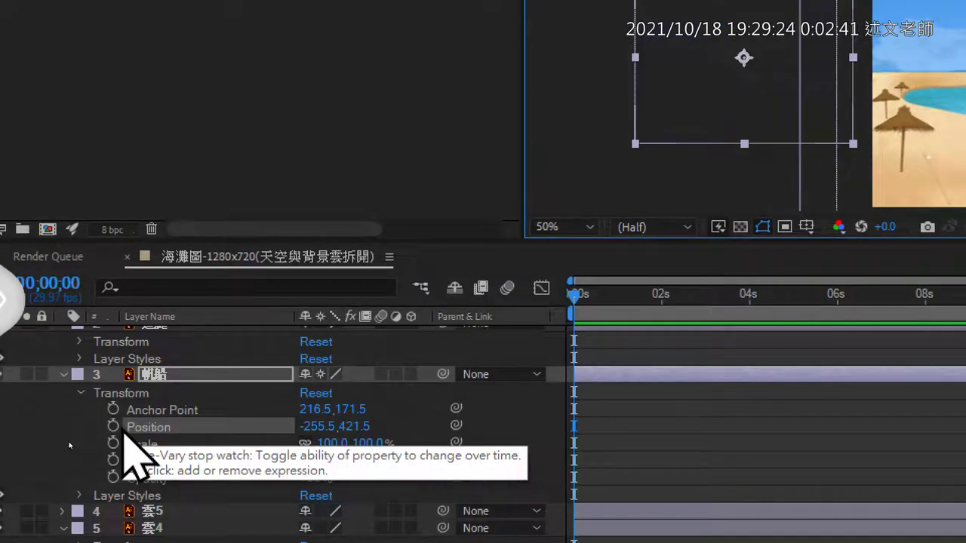
{"action": "mouse_move", "coordinate": [113, 430]}
{"action": "left_mouse_down"}
{"action": "mouse_move", "coordinate": [101, 427]}
{"action": "mouse_move", "coordinate": [134, 431]}
{"action": "left_mouse_up"}
{"action": "mouse_move", "coordinate": [649, 219]}
{"action": "left_mouse_down"}
{"action": "mouse_move", "coordinate": [593, 272]}
{"action": "mouse_move", "coordinate": [585, 252]}
{"action": "mouse_move", "coordinate": [597, 283]}
{"action": "mouse_move", "coordinate": [654, 254]}
{"action": "left_mouse_up"}
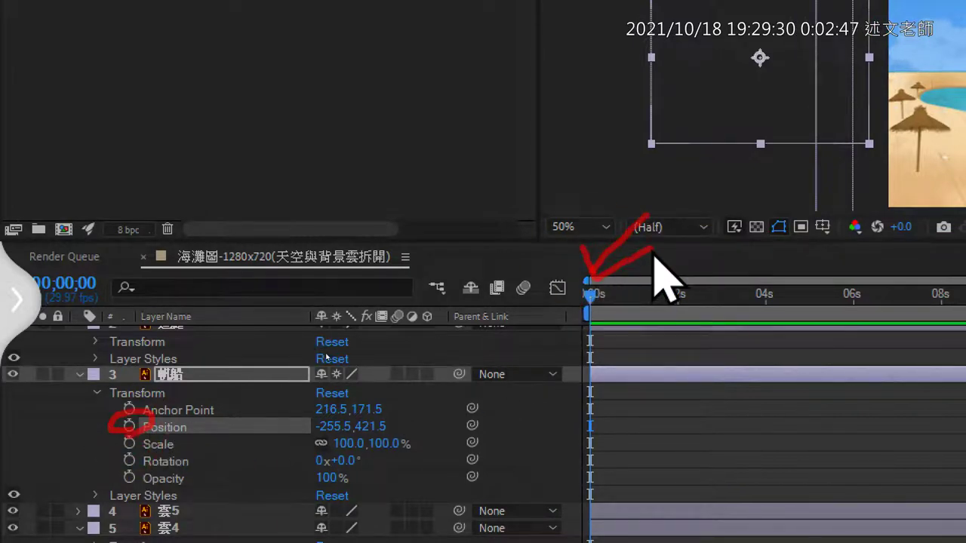
{"action": "mouse_move", "coordinate": [618, 444]}
{"action": "left_mouse_down"}
{"action": "mouse_move", "coordinate": [583, 441]}
{"action": "mouse_move", "coordinate": [612, 402]}
{"action": "mouse_move", "coordinate": [636, 424]}
{"action": "mouse_move", "coordinate": [593, 449]}
{"action": "left_mouse_up"}
{"action": "right_click", "coordinate": [591, 447]}
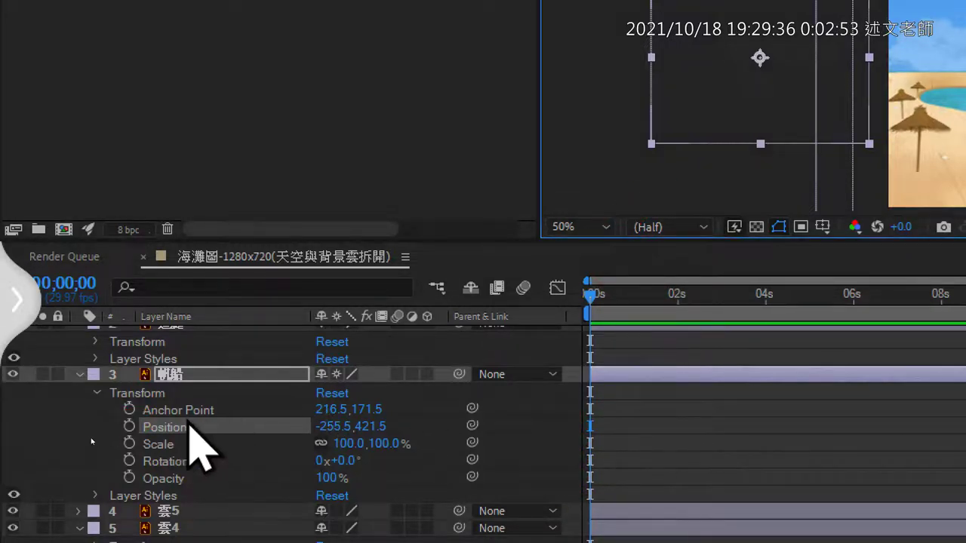
{"action": "left_click", "coordinate": [129, 427]}
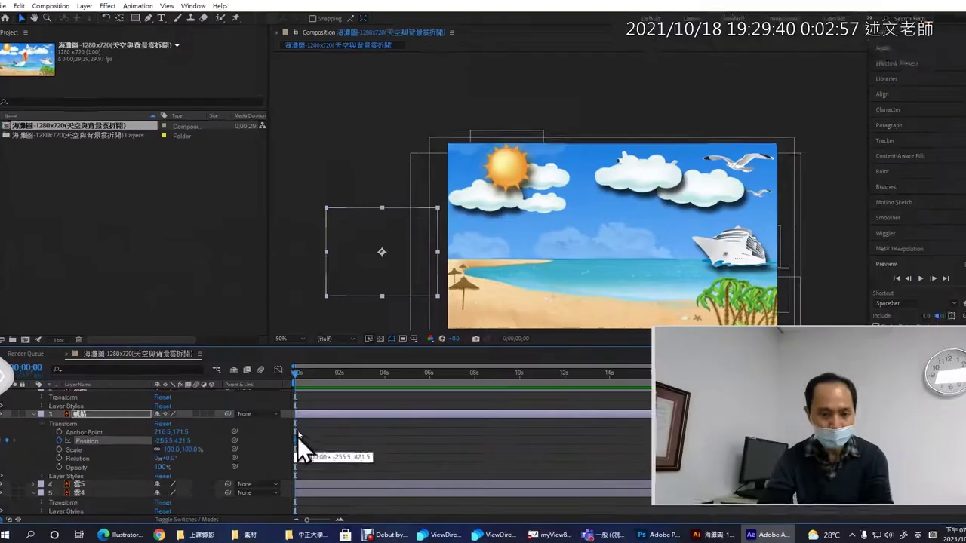
{"action": "left_click_drag", "start_coordinate": [295, 373], "coordinate": [426, 386]}
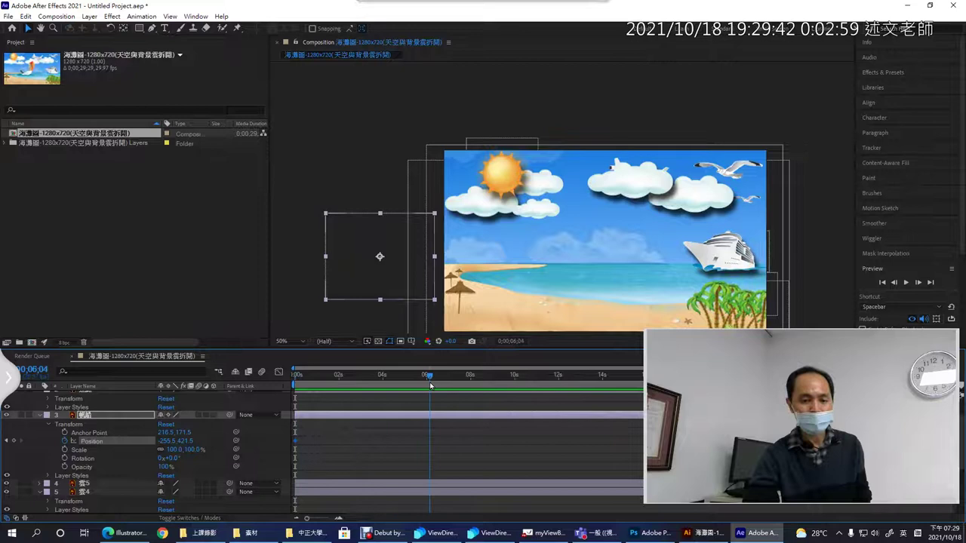
{"action": "left_click_drag", "start_coordinate": [379, 256], "coordinate": [817, 247]}
Step: Animate the sailboat's Scale from 50% at 0 s to 230% at 0;00;06;01, and return to the first frame
{"action": "mouse_move", "coordinate": [296, 377]}
{"action": "left_mouse_down"}
{"action": "mouse_move", "coordinate": [382, 386]}
{"action": "mouse_move", "coordinate": [292, 383]}
{"action": "left_mouse_up"}
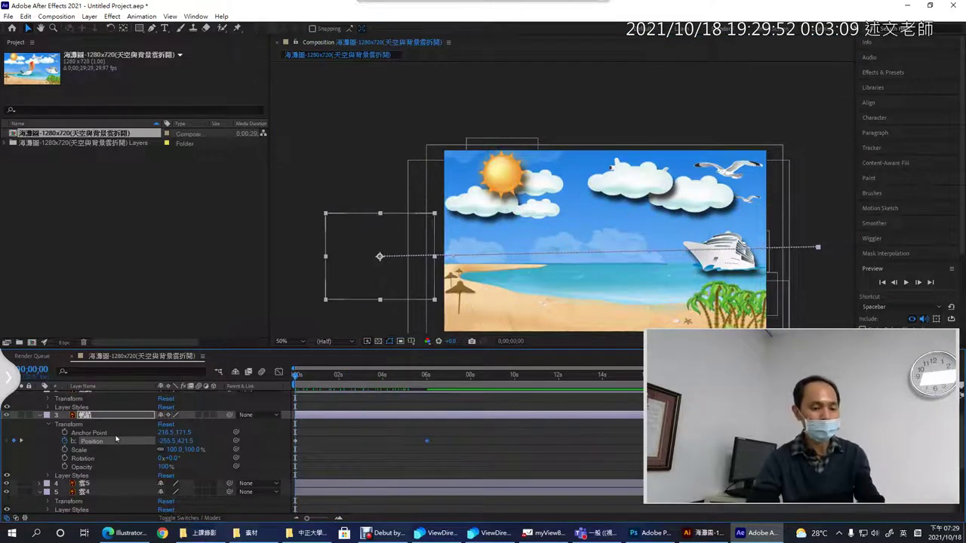
{"action": "left_click", "coordinate": [64, 450]}
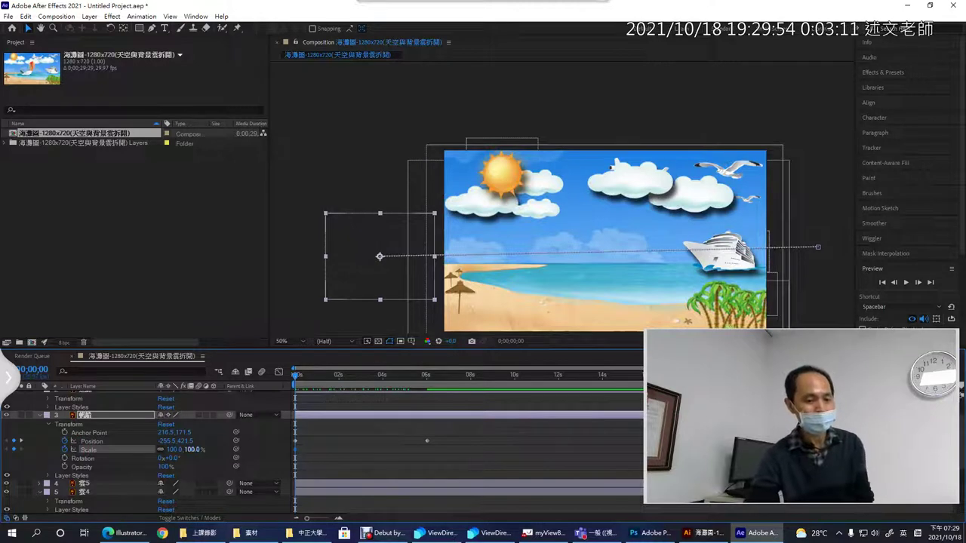
{"action": "left_click_drag", "start_coordinate": [175, 450], "coordinate": [138, 450]}
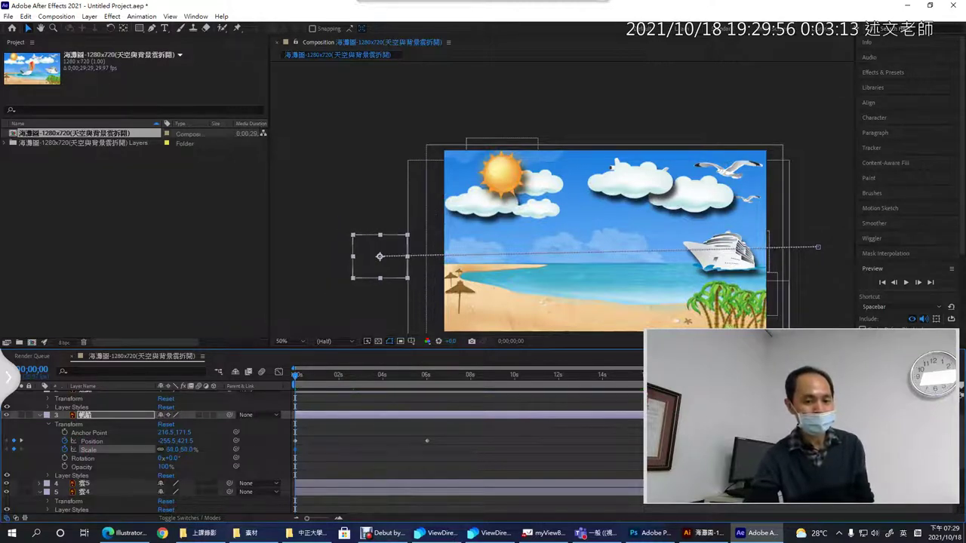
{"action": "left_click_drag", "start_coordinate": [294, 379], "coordinate": [426, 380]}
{"action": "left_click_drag", "start_coordinate": [172, 449], "coordinate": [308, 450]}
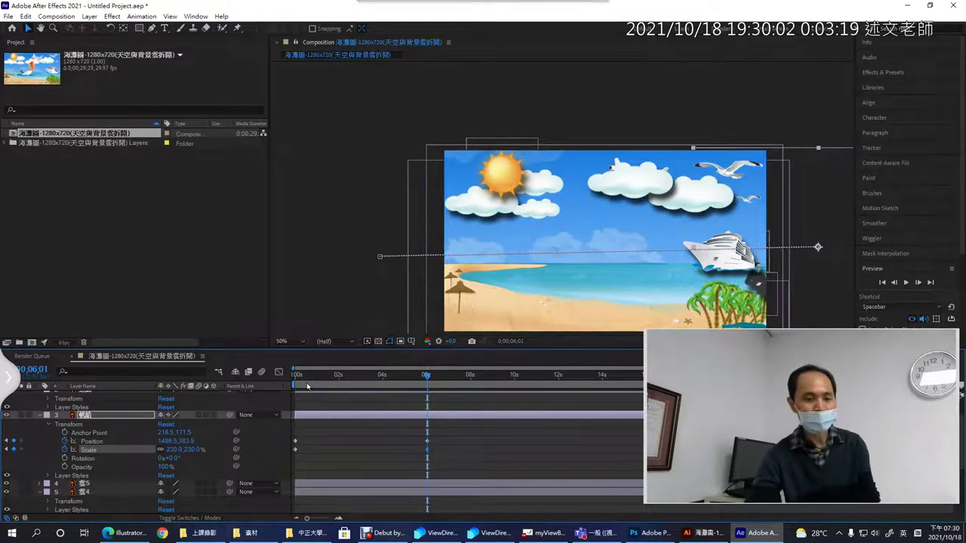
{"action": "mouse_move", "coordinate": [295, 378]}
{"action": "left_mouse_down"}
{"action": "mouse_move", "coordinate": [393, 387]}
{"action": "mouse_move", "coordinate": [294, 385]}
{"action": "left_mouse_up"}
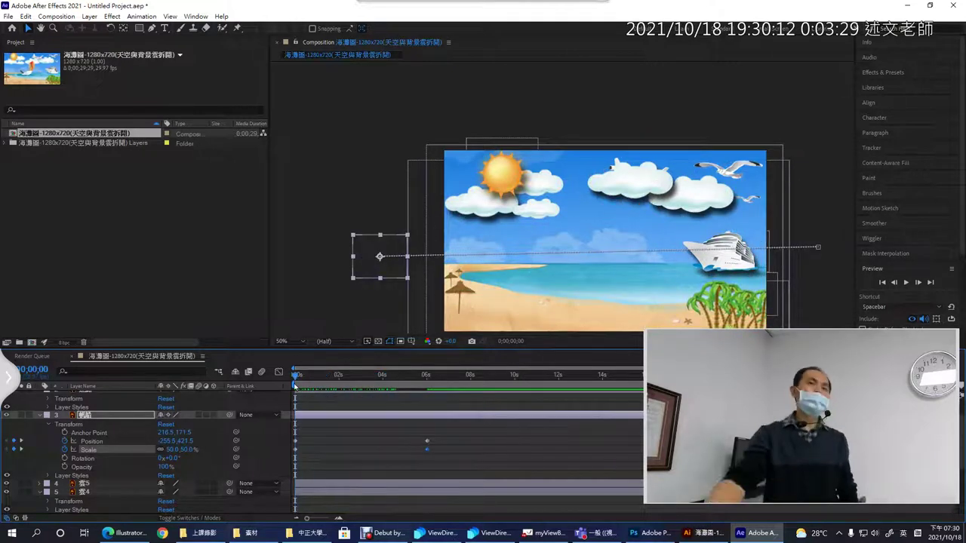